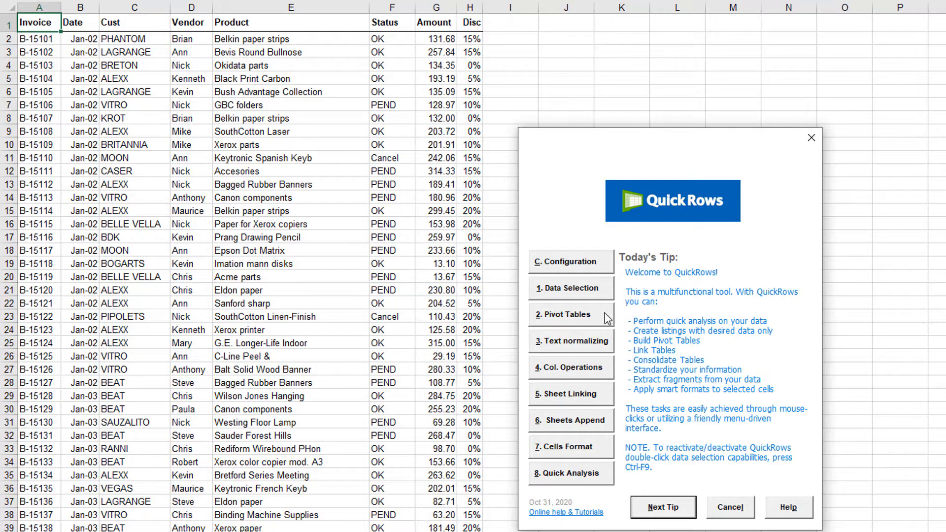
- Build a pivot table that counts the records, summarized by the Cust column in rows
{"action": "left_click", "coordinate": [604, 312]}
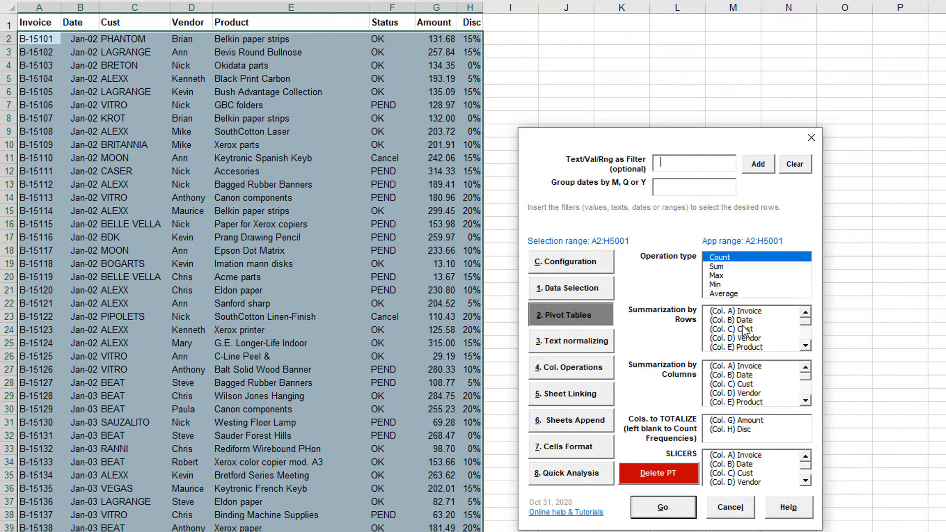
{"action": "left_click", "coordinate": [754, 329]}
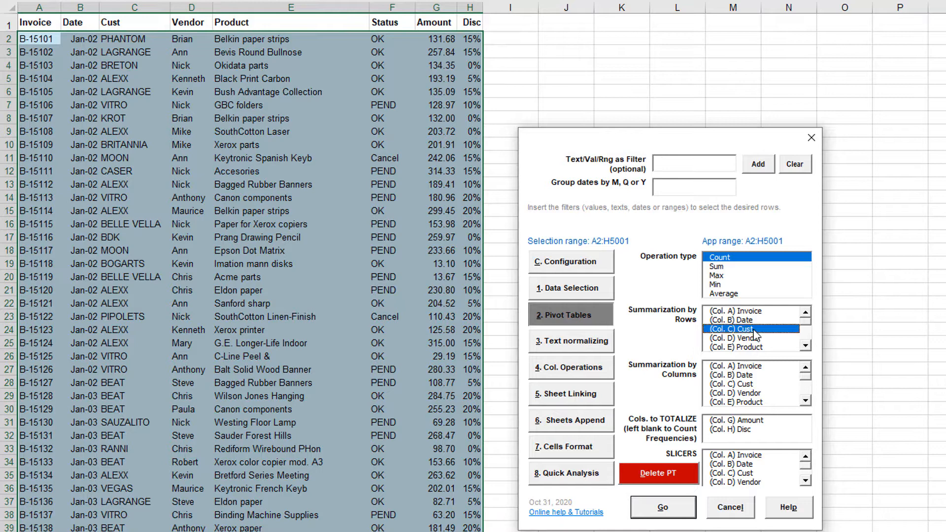
{"action": "left_click", "coordinate": [689, 509]}
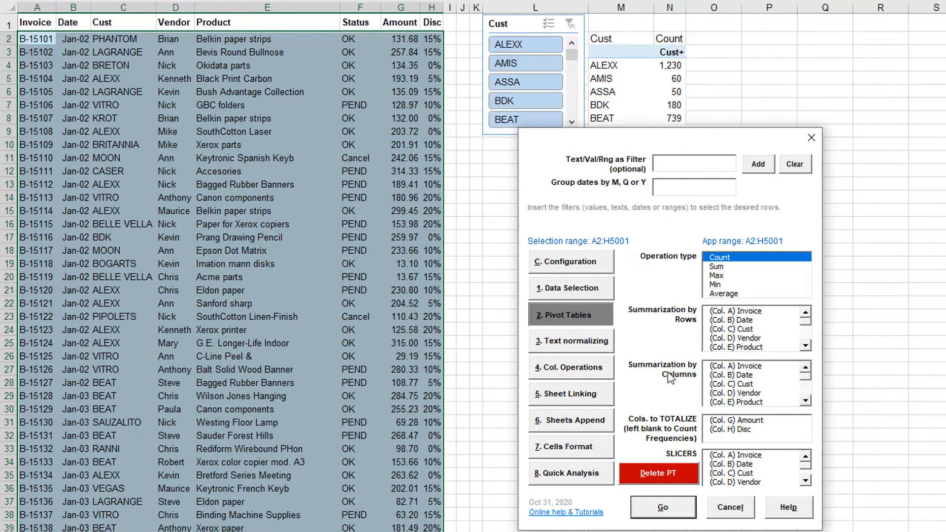
- Build a second pivot table that sums Amount by Cust, with the QuickRows dialog moved clear of the results
{"action": "left_click_drag", "start_coordinate": [593, 141], "coordinate": [225, 143]}
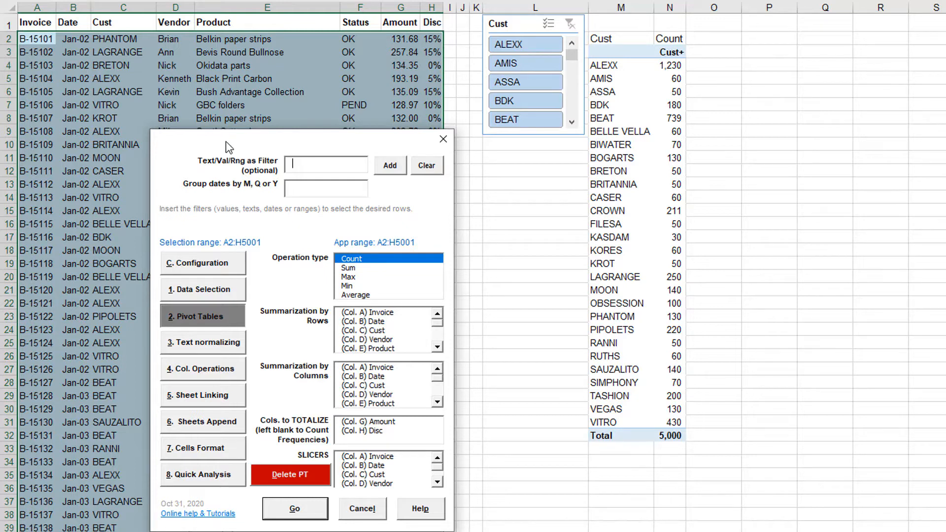
{"action": "left_click", "coordinate": [361, 269]}
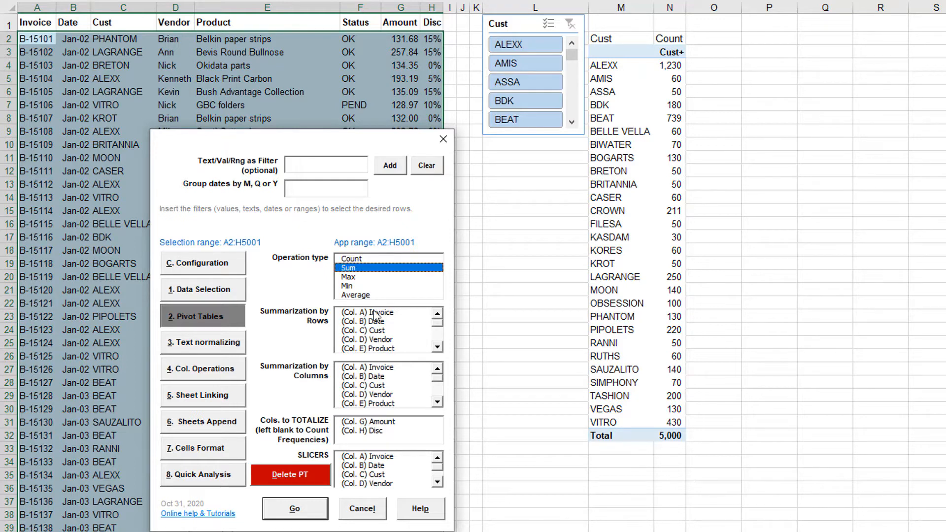
{"action": "left_click", "coordinate": [382, 331]}
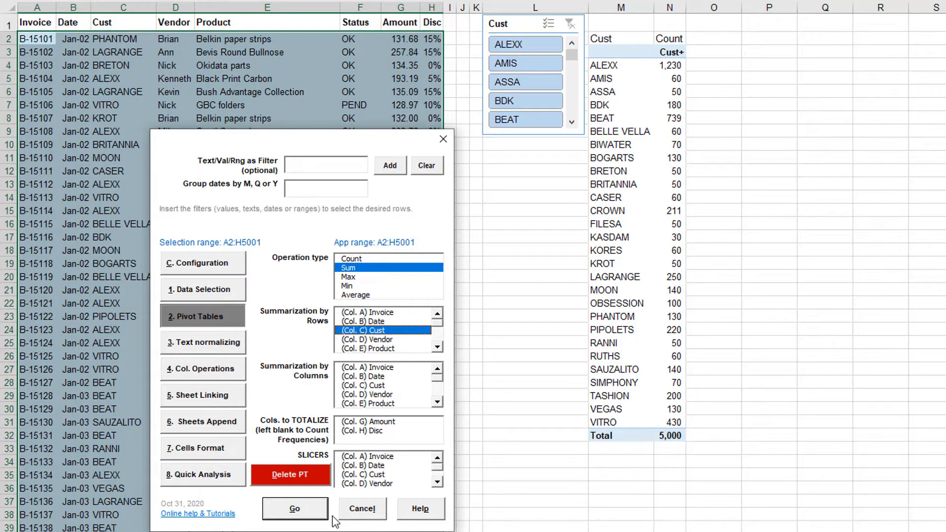
{"action": "left_click", "coordinate": [378, 422]}
{"action": "left_click", "coordinate": [315, 511]}
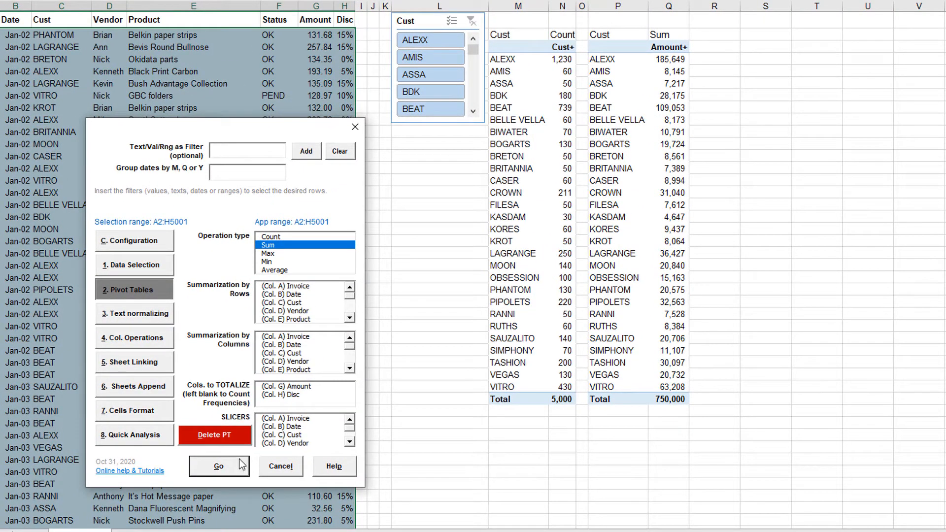
- Build a pivot table with the Average of Amount and Disc, summarized by Vendor in rows
{"action": "left_click", "coordinate": [290, 271]}
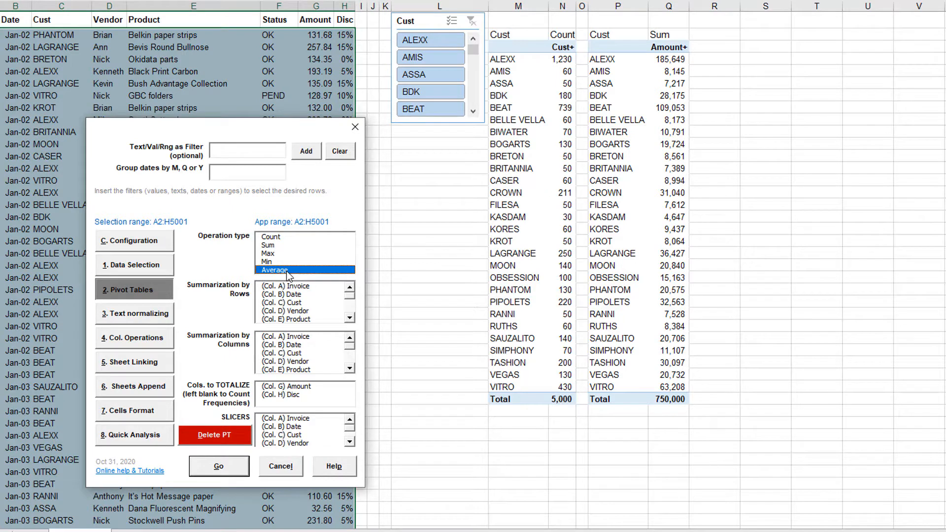
{"action": "left_click", "coordinate": [299, 310]}
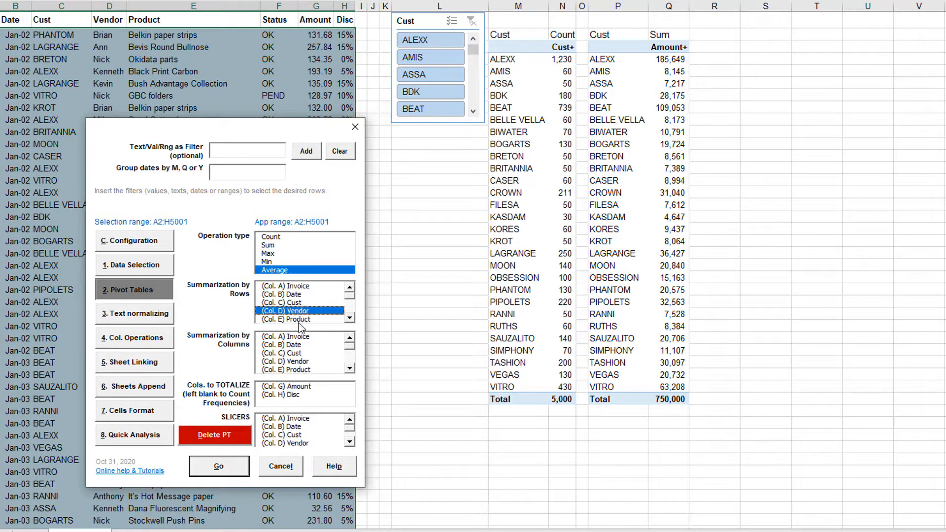
{"action": "left_click", "coordinate": [299, 387]}
{"action": "left_click", "coordinate": [299, 394]}
{"action": "left_click", "coordinate": [243, 471]}
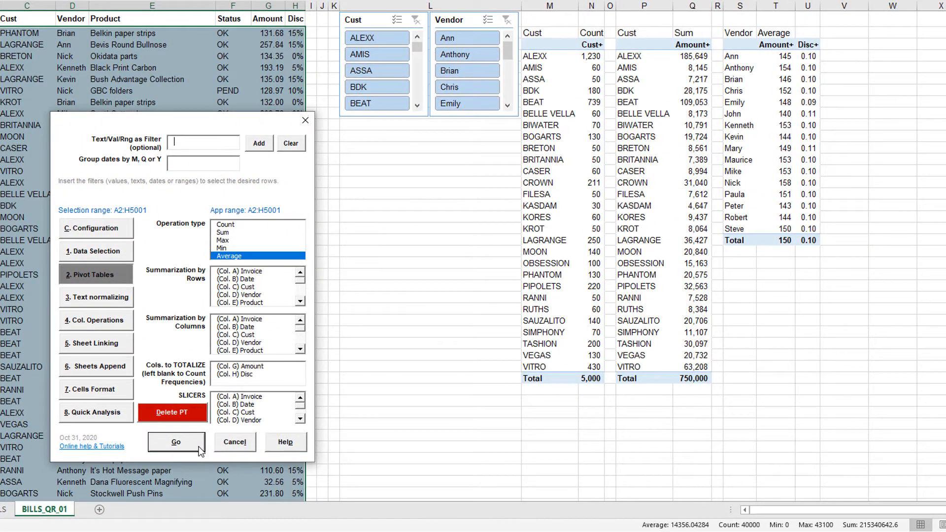
- Build a pivot table with the Average of Amount by Date in rows, grouping dates by month (M)
{"action": "left_click", "coordinate": [255, 280]}
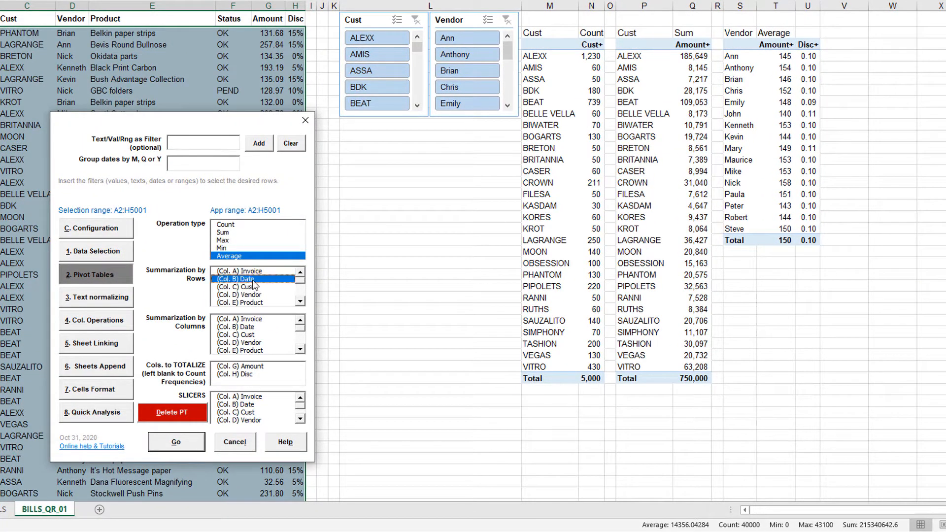
{"action": "left_click", "coordinate": [248, 366]}
{"action": "left_click", "coordinate": [197, 447]}
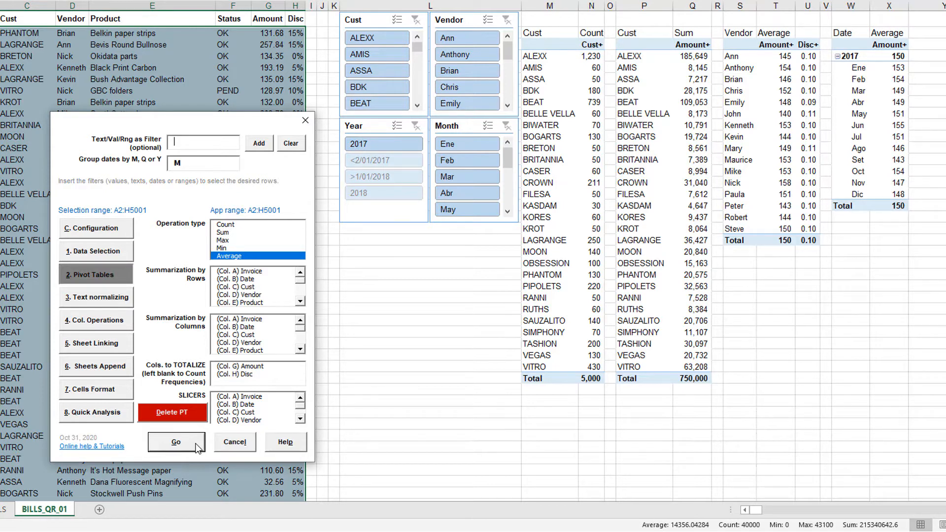
- Change the date grouping to T for quarters and build another pivot table averaging Amount by Date
{"action": "double_click", "coordinate": [186, 162]}
{"action": "type", "text": "T"}
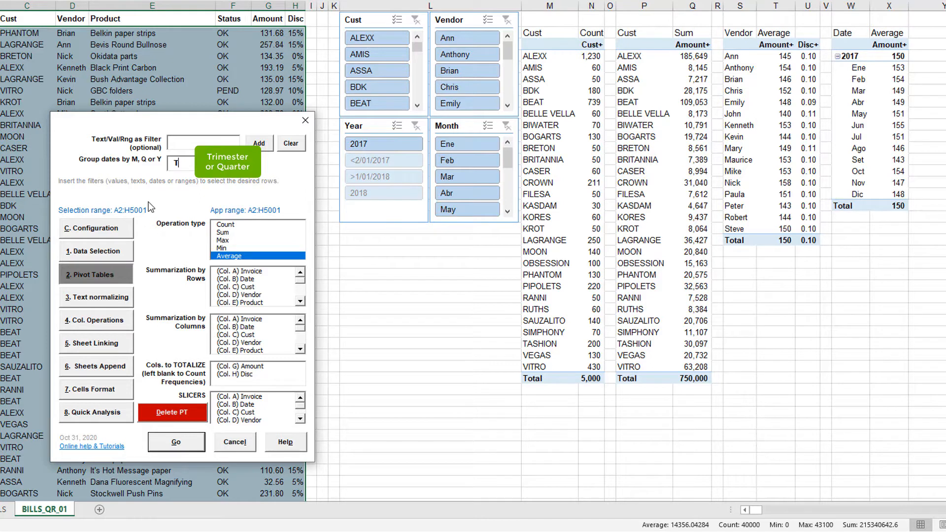
{"action": "left_click", "coordinate": [254, 280]}
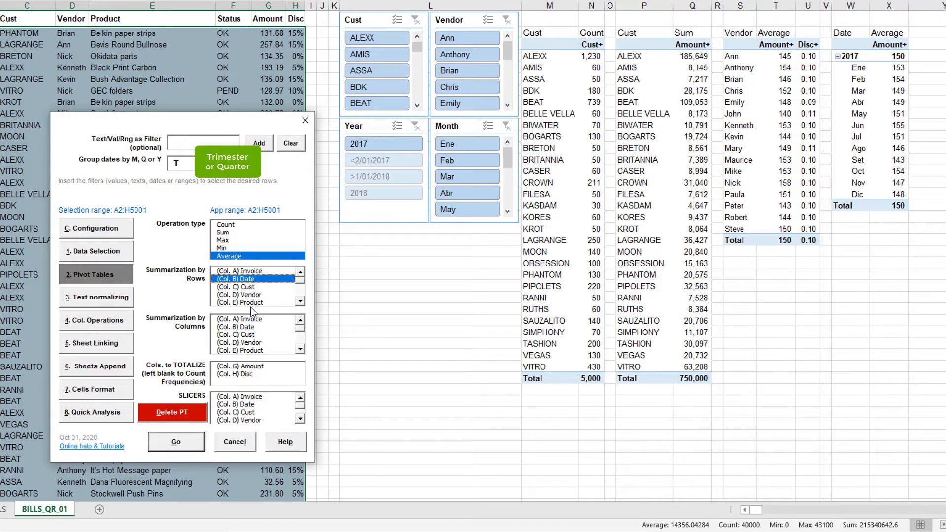
{"action": "left_click", "coordinate": [253, 367]}
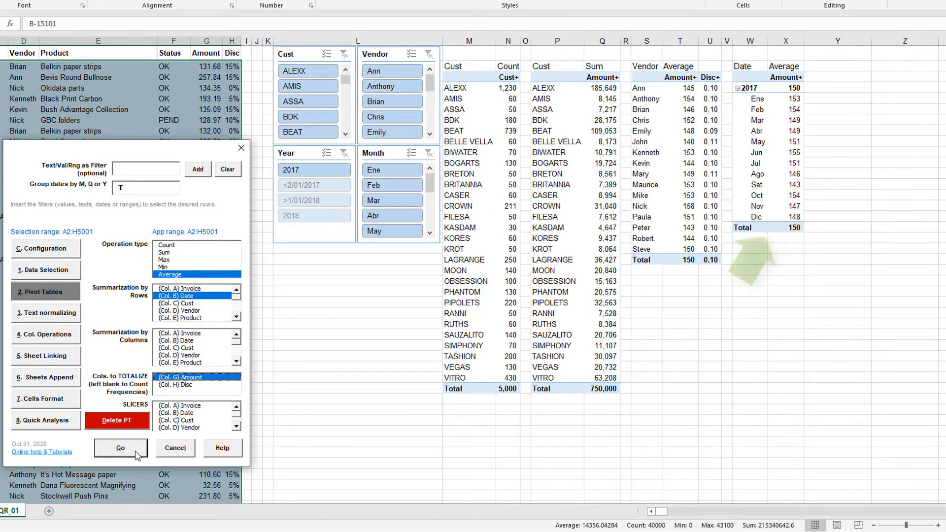
{"action": "left_click", "coordinate": [136, 452]}
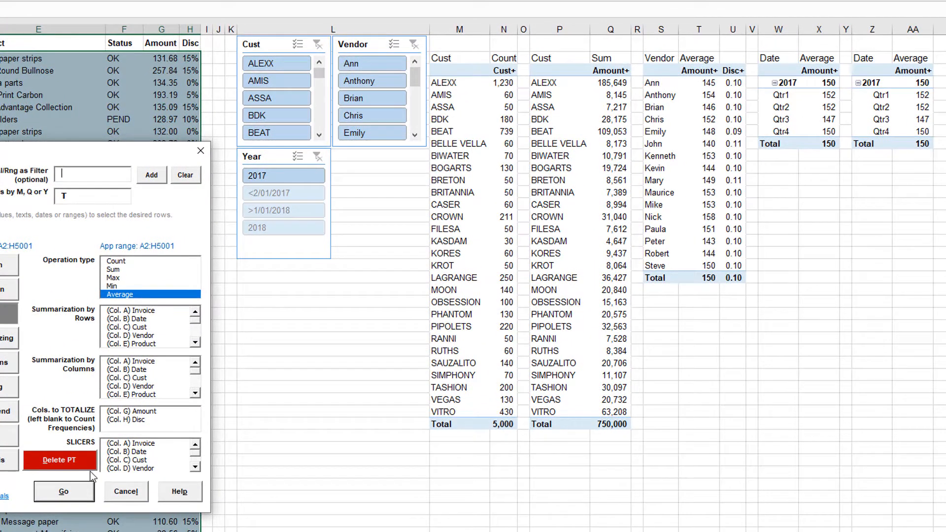
- Delete pivot table 05, and delete all the remaining pivot tables using the + option
{"action": "left_click", "coordinate": [92, 462]}
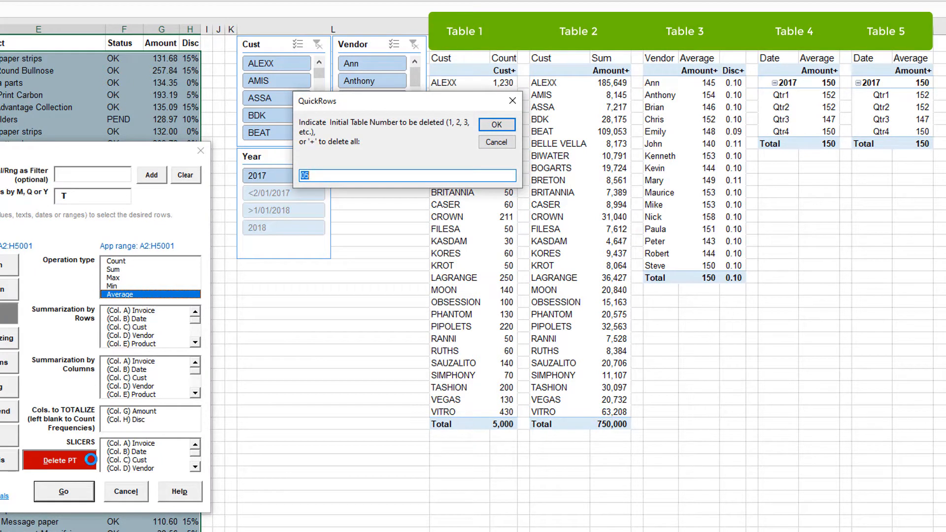
{"action": "key", "text": "Return"}
{"action": "left_click", "coordinate": [91, 460]}
{"action": "type", "text": "+"}
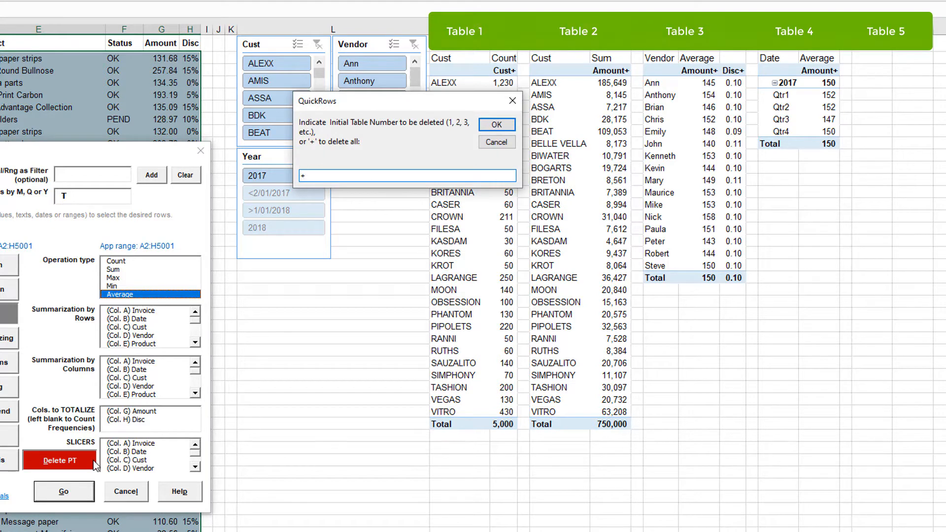
{"action": "key", "text": "Return"}
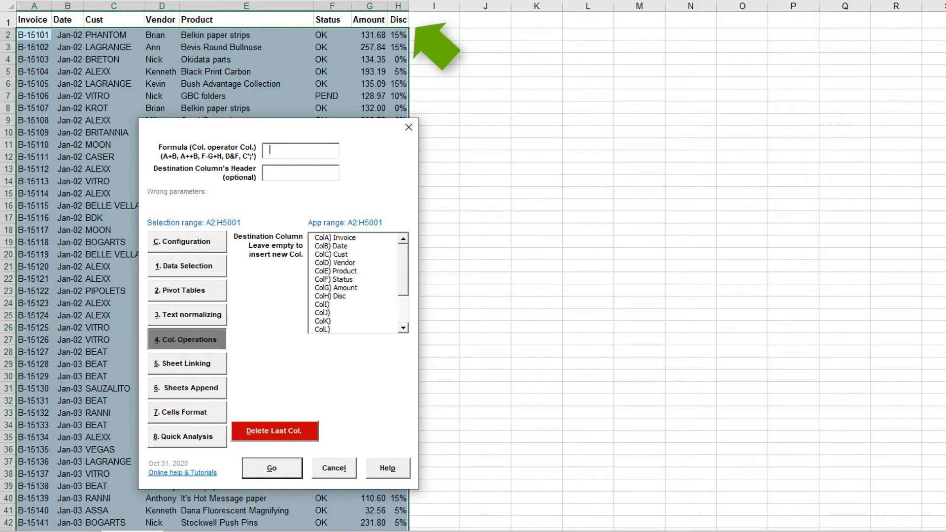
- Delete the last data column, Disc, and build a pivot table summing Amount with Vendor in rows and Date in columns, grouped by T
{"action": "left_click", "coordinate": [282, 431]}
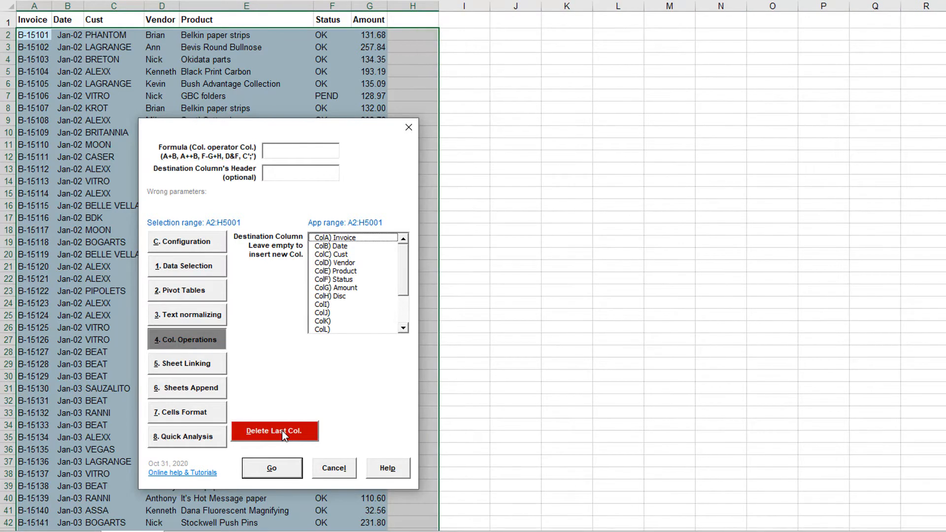
{"action": "left_click", "coordinate": [212, 289]}
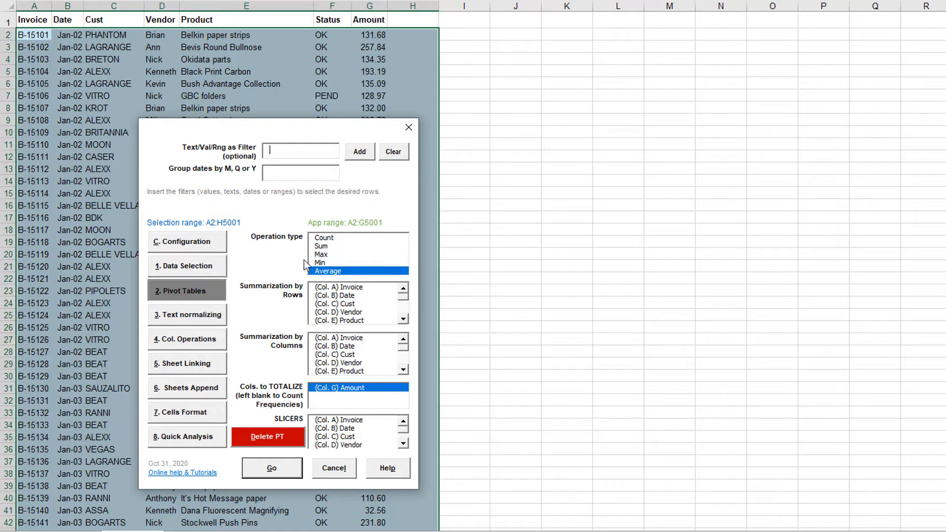
{"action": "left_click", "coordinate": [318, 246]}
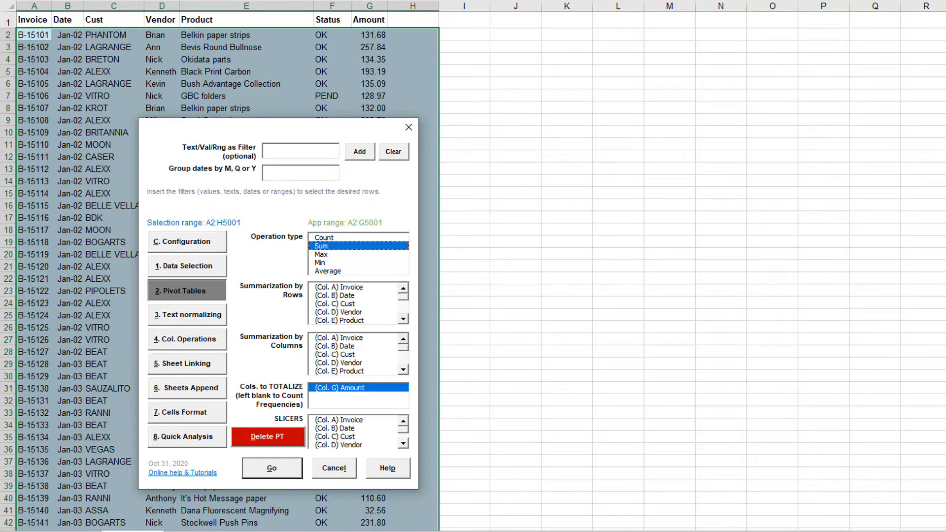
{"action": "left_click", "coordinate": [291, 171]}
{"action": "type", "text": "T"}
{"action": "left_click", "coordinate": [350, 314]}
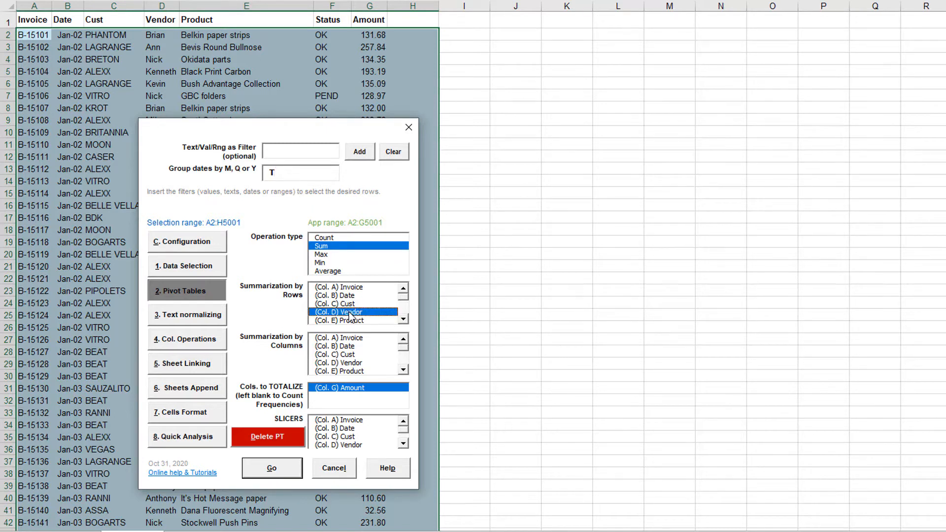
{"action": "left_click", "coordinate": [350, 347]}
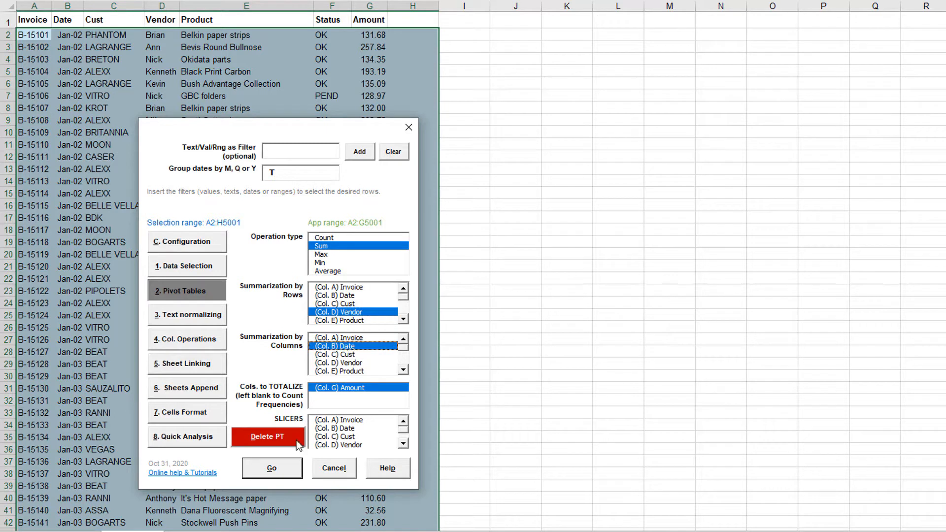
{"action": "left_click", "coordinate": [289, 468]}
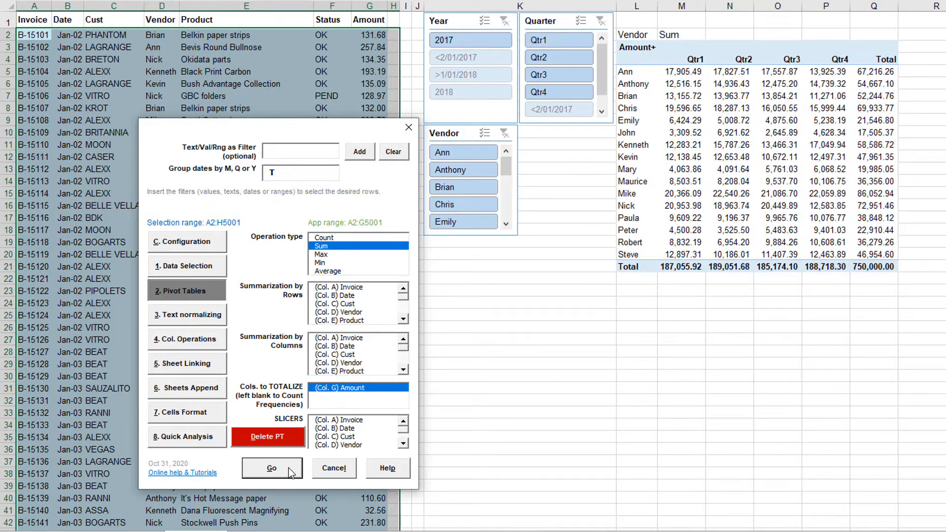
- Build a second pivot table summing Amount, with Cust in rows and Status in columns
{"action": "left_click", "coordinate": [350, 304]}
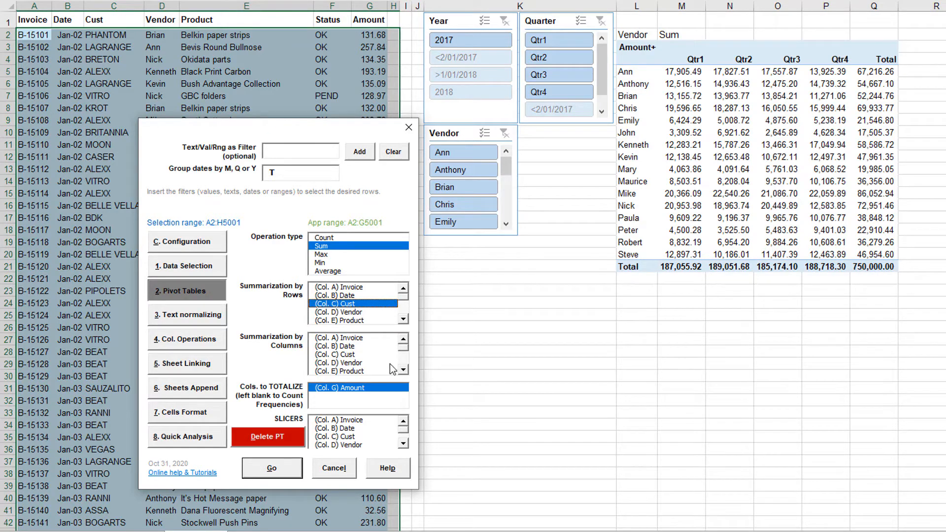
{"action": "left_click", "coordinate": [404, 370]}
{"action": "left_click", "coordinate": [350, 371]}
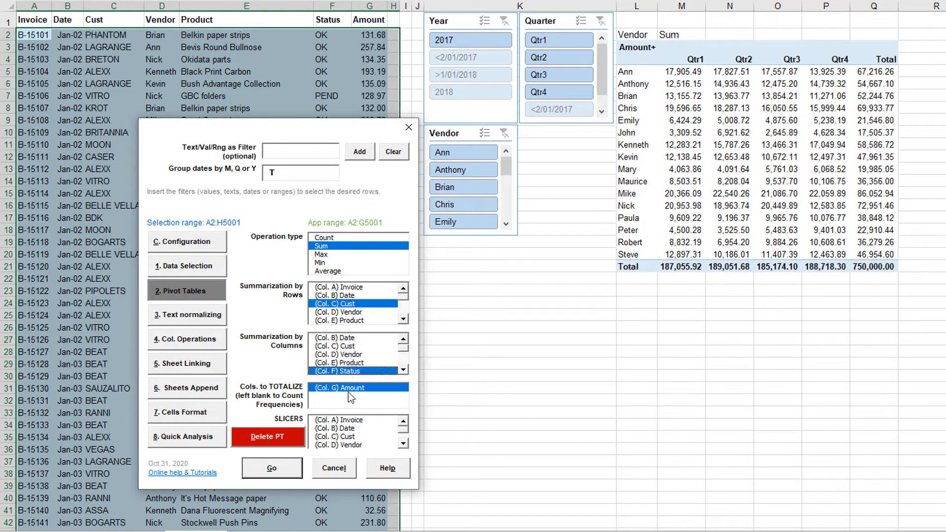
{"action": "left_click", "coordinate": [297, 468]}
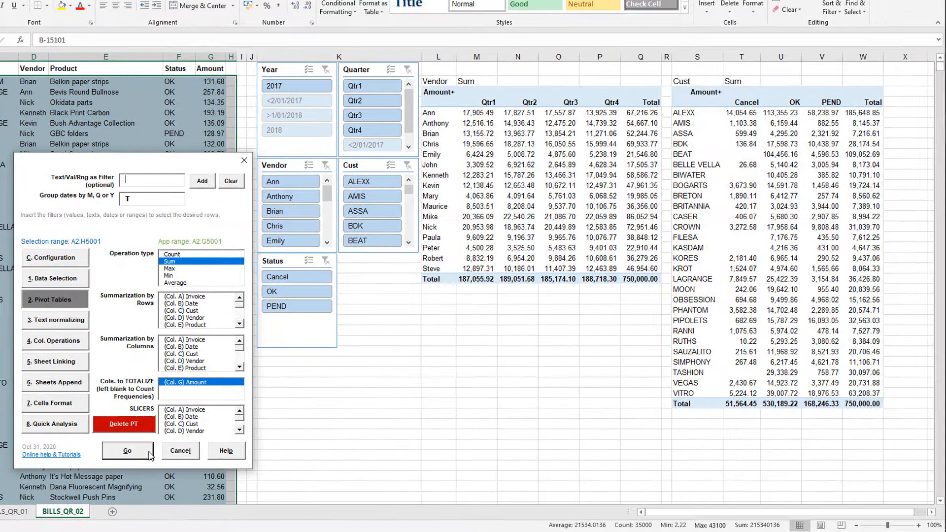
- Build a third pivot table summing Amount, with both Cust and Product in rows
{"action": "left_click_drag", "start_coordinate": [670, 513], "coordinate": [716, 512]}
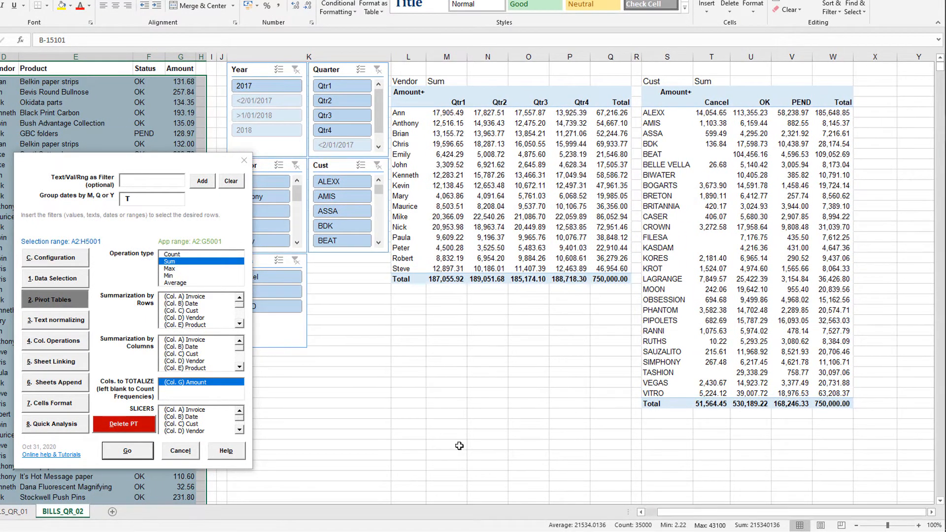
{"action": "left_click", "coordinate": [192, 312]}
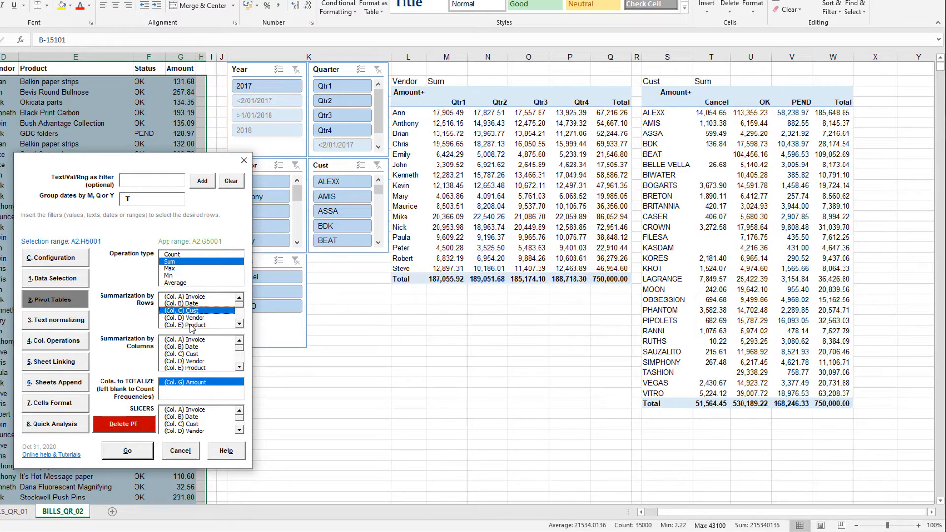
{"action": "left_click", "coordinate": [193, 325]}
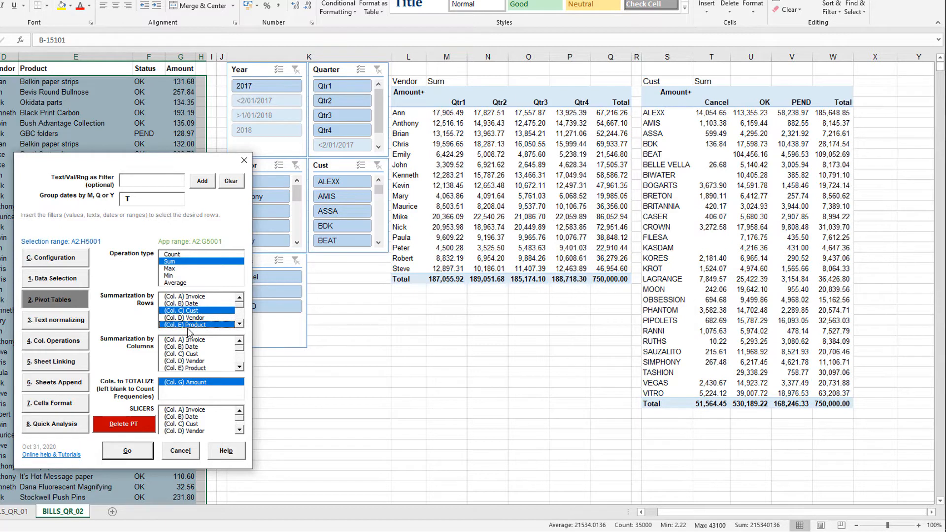
{"action": "left_click", "coordinate": [146, 457]}
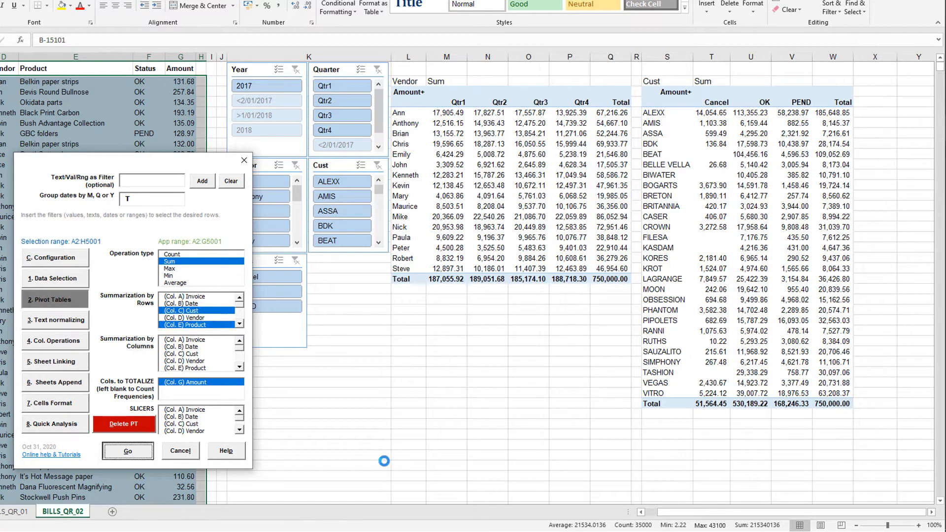
- Move the QuickRows dialog clear of the slicers and filter the pivot tables to the OK status
{"action": "left_click_drag", "start_coordinate": [677, 517], "coordinate": [717, 518]}
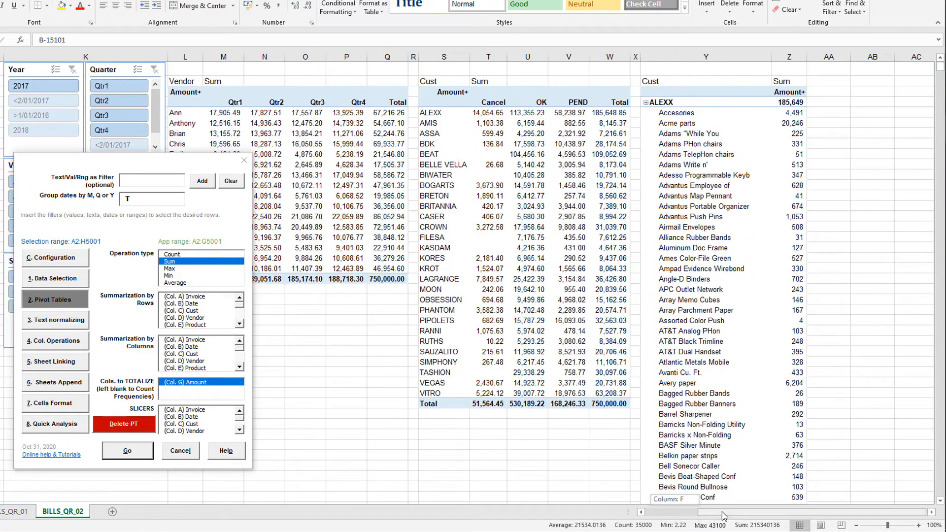
{"action": "left_click_drag", "start_coordinate": [179, 163], "coordinate": [344, 203]}
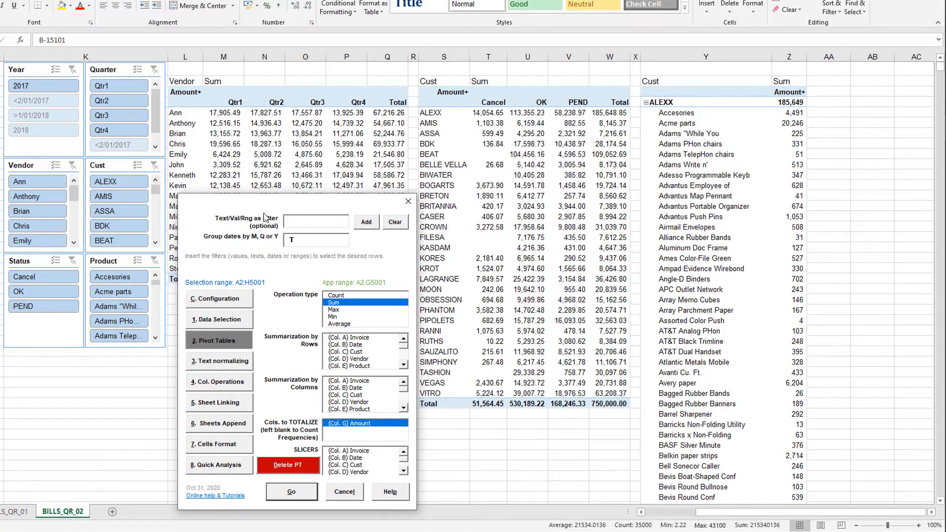
{"action": "left_click", "coordinate": [46, 294]}
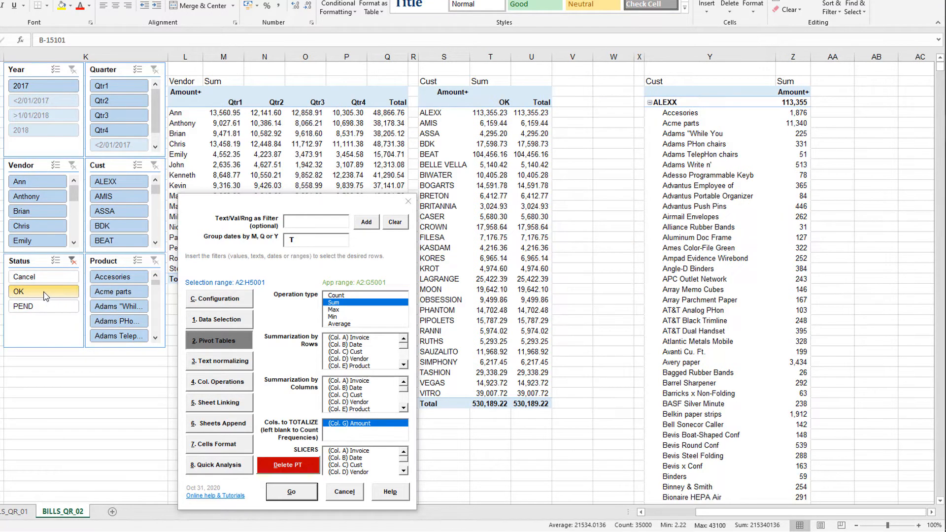
- Filter the pivot tables to customer AMIS and quarter Qtr3 with the slicers
{"action": "left_click", "coordinate": [110, 195]}
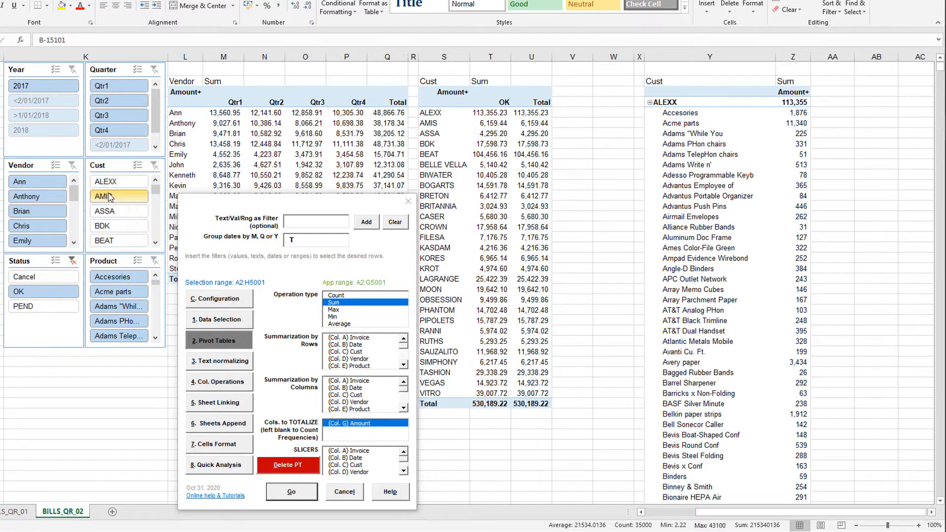
{"action": "left_click", "coordinate": [122, 119]}
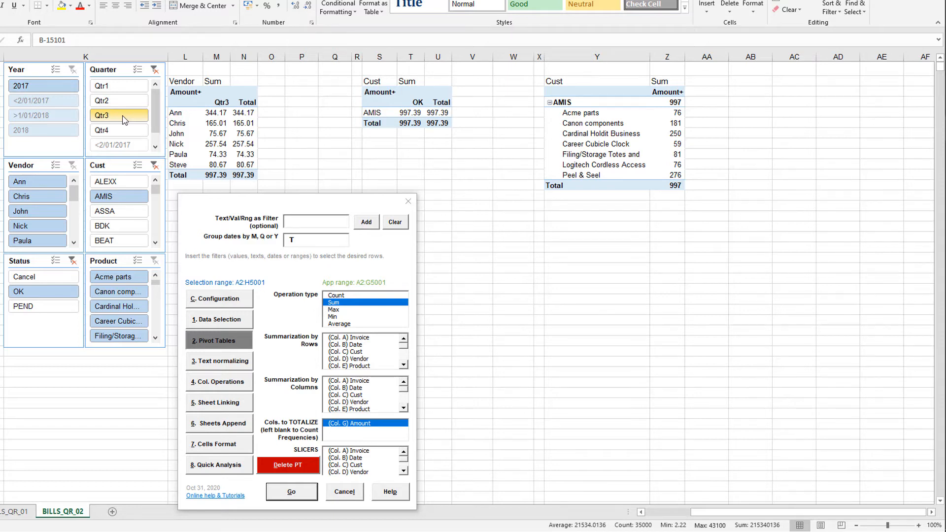
- Add a slicer for the Invoice column to the pivot tables
{"action": "left_click", "coordinate": [355, 453]}
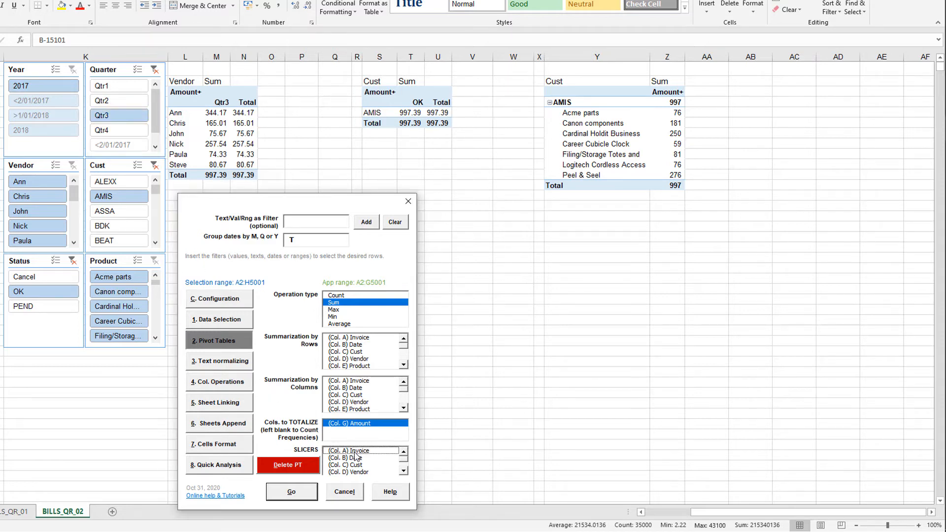
{"action": "left_click", "coordinate": [355, 451]}
{"action": "left_click", "coordinate": [306, 493]}
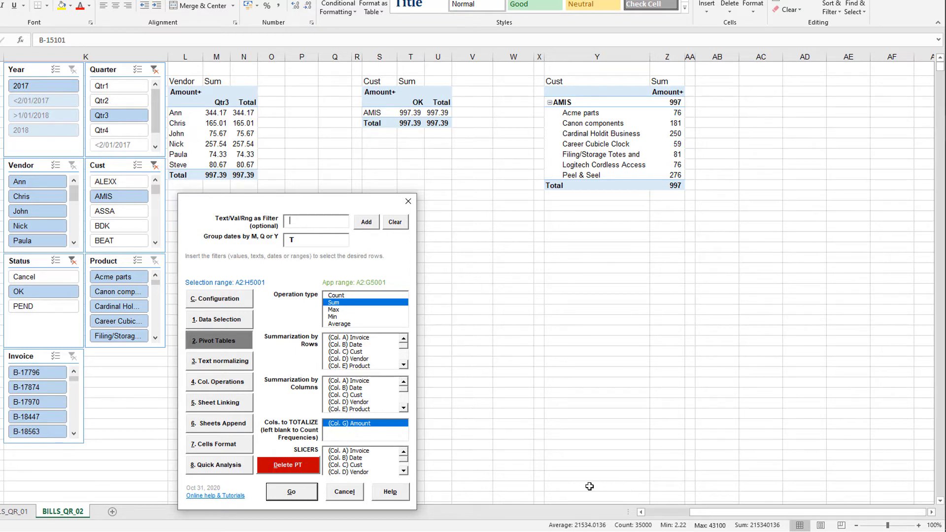
- Clear the Quarter, Cust and Status slicer filters
{"action": "left_click", "coordinate": [154, 71]}
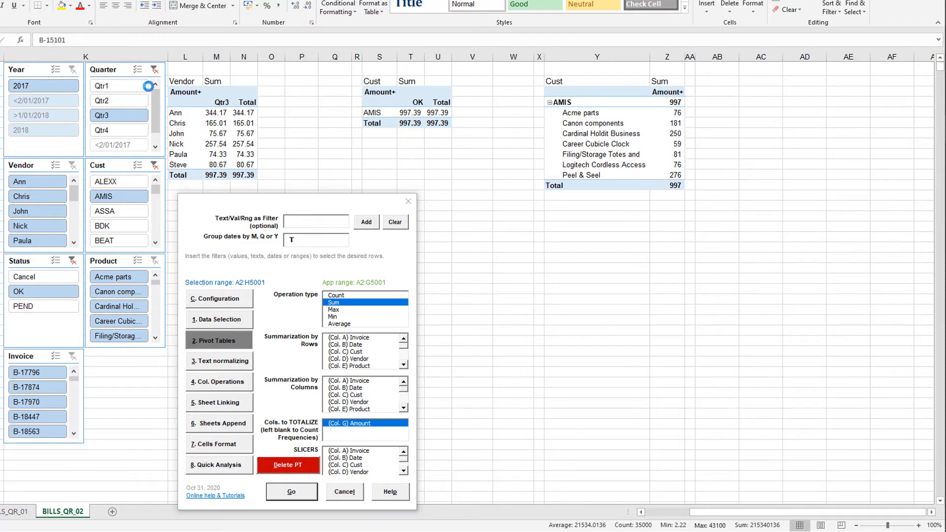
{"action": "left_click", "coordinate": [154, 165]}
{"action": "left_click", "coordinate": [73, 261]}
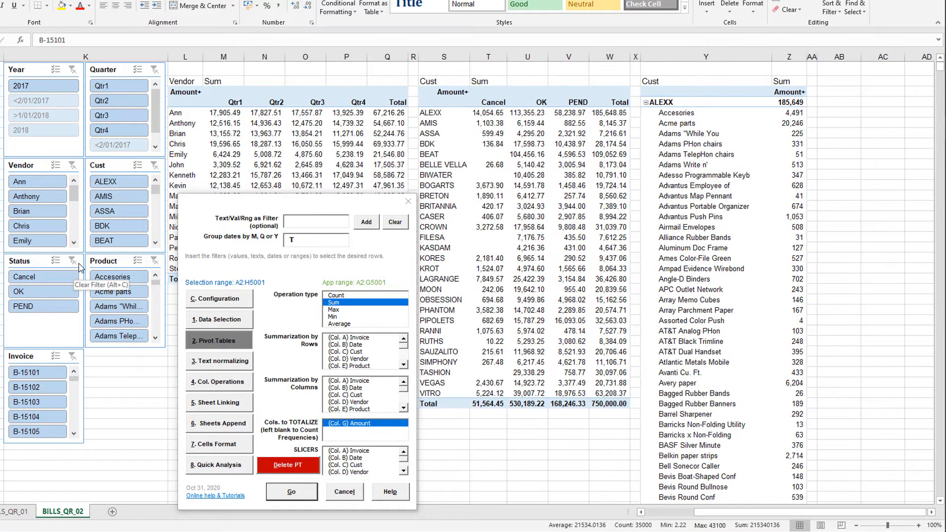
- Move the QuickRows dialog over the slicers and filter all pivot tables by the text PAPER
{"action": "left_click_drag", "start_coordinate": [225, 200], "coordinate": [109, 187]}
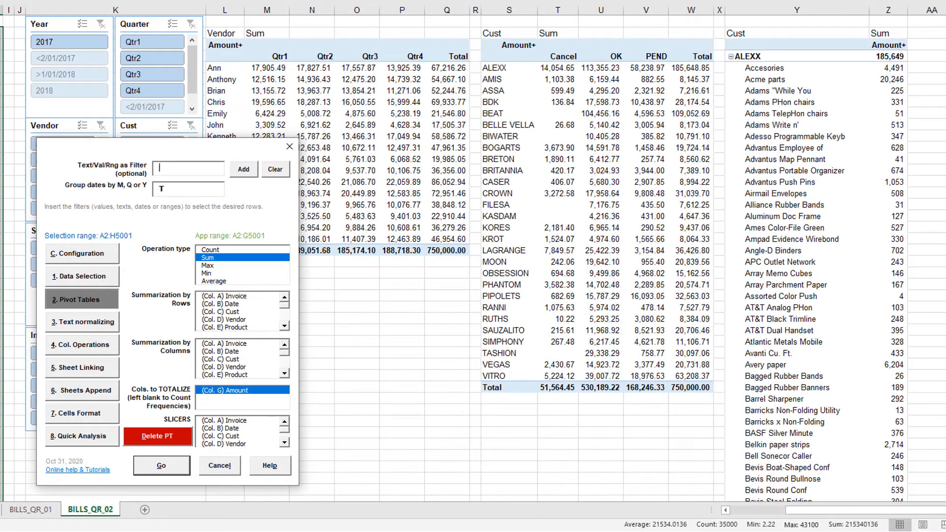
{"action": "type", "text": "PAPER"}
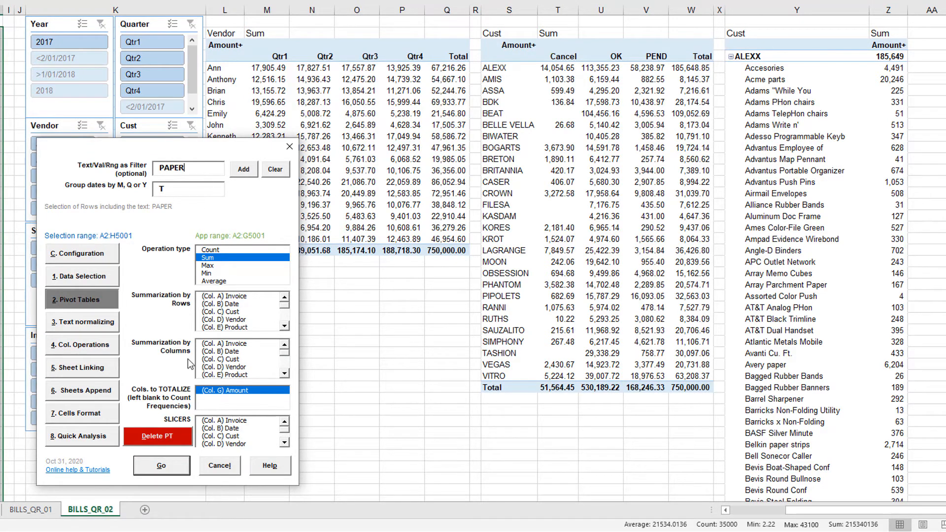
{"action": "left_click", "coordinate": [171, 469]}
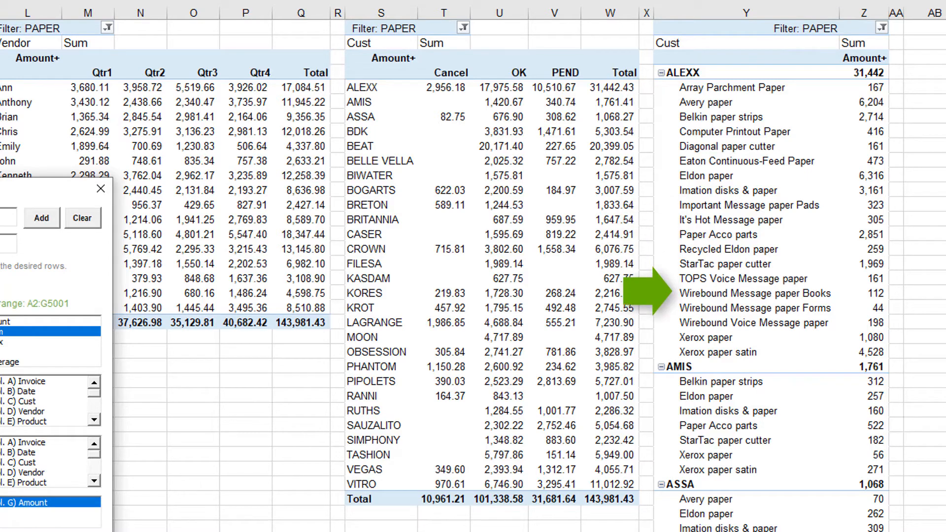
- Enter the PAPER total 143,981.43 in column Q, two rows below the first pivot table's grand total
{"action": "left_click", "coordinate": [301, 352]}
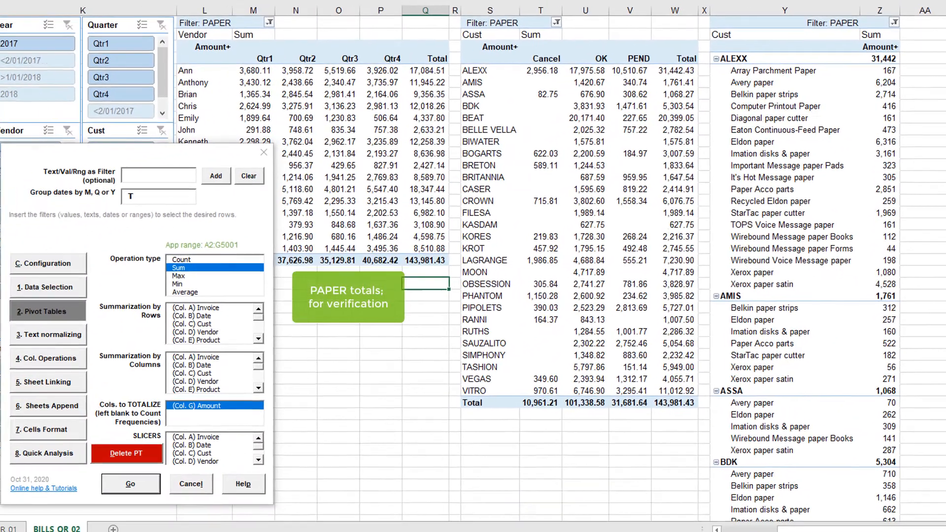
{"action": "type", "text": "14"}
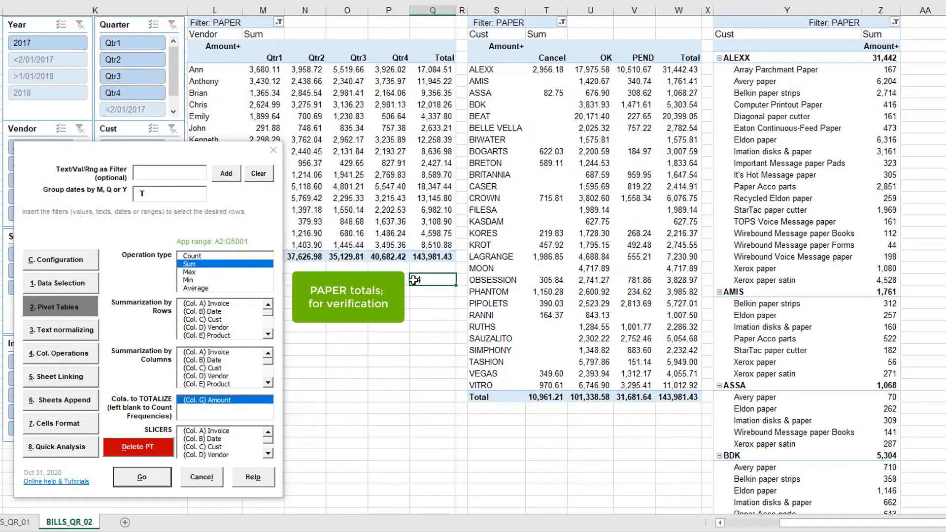
{"action": "type", "text": "3981.4"}
{"action": "left_click", "coordinate": [316, 1]}
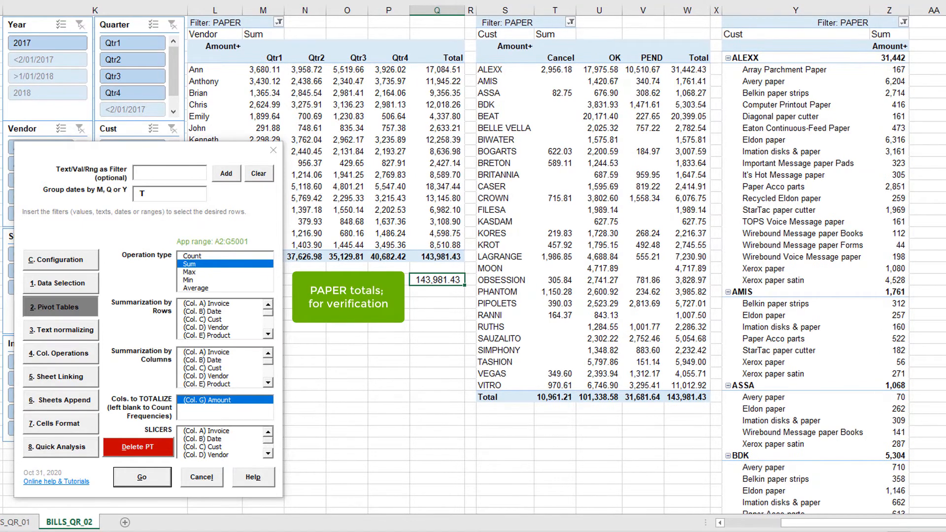
- Remove the PAPER text filter from the pivot tables and filter them with -PAPER to exclude paper products
{"action": "left_click", "coordinate": [154, 172]}
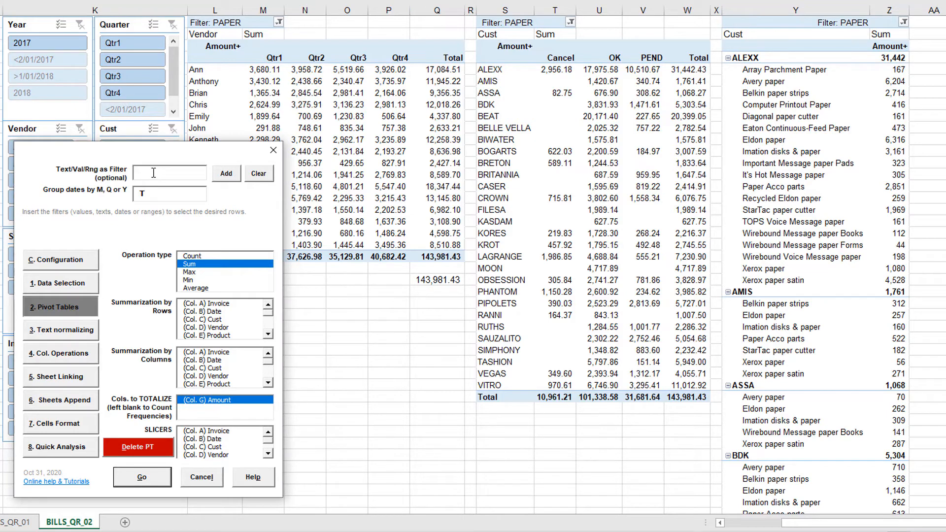
{"action": "left_click", "coordinate": [147, 478]}
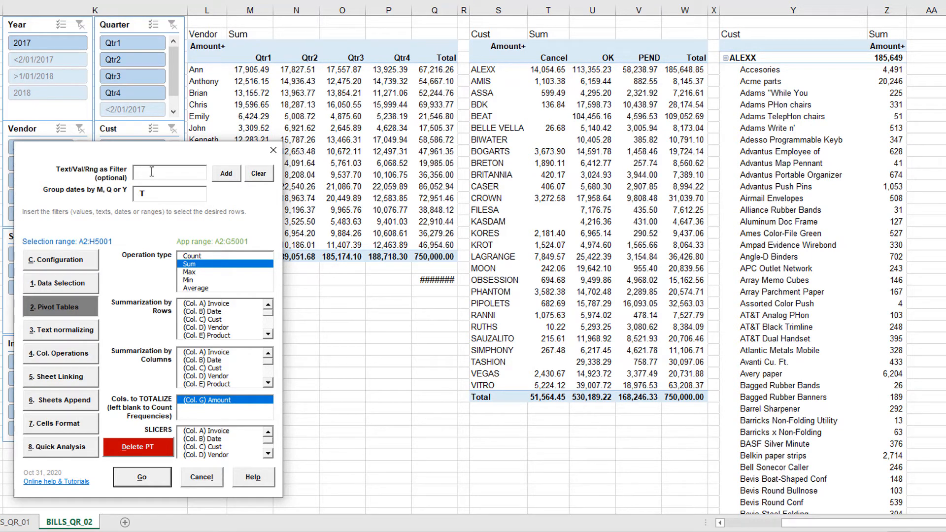
{"action": "type", "text": "-PAPER"}
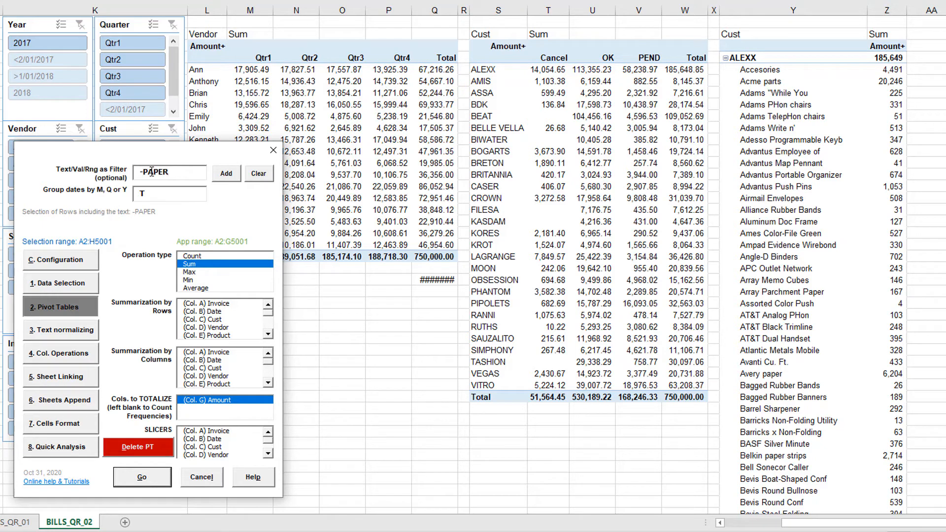
{"action": "key", "text": "Return"}
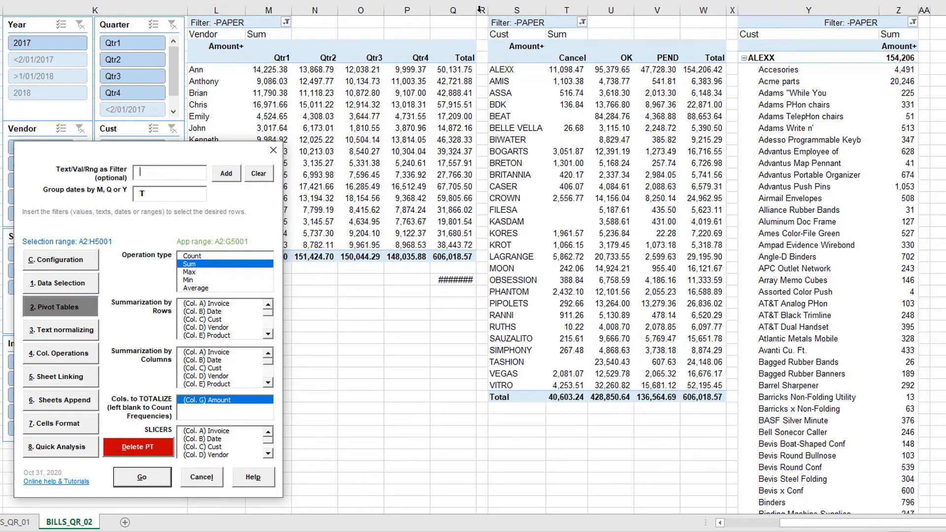
- Widen column Q and, two rows below the entered PAPER total, add that value to the first pivot table's grand total
{"action": "left_click_drag", "start_coordinate": [481, 9], "coordinate": [491, 10]}
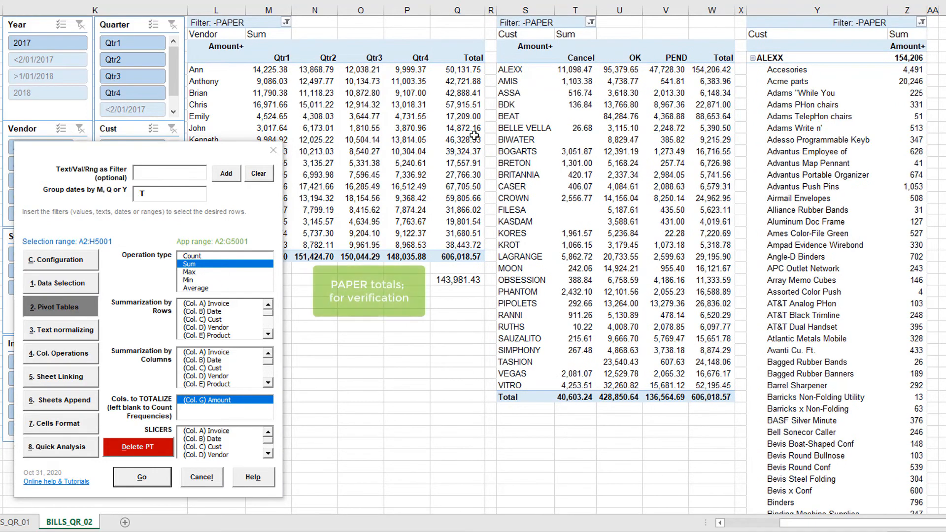
{"action": "left_click", "coordinate": [448, 303]}
{"action": "type", "text": "+"}
{"action": "key", "text": "Up"}
{"action": "key", "text": "Up"}
{"action": "type", "text": "+"}
{"action": "key", "text": "Up"}
{"action": "key", "text": "Up"}
{"action": "key", "text": "Up"}
{"action": "key", "text": "Up"}
{"action": "key", "text": "ctrl+Return"}
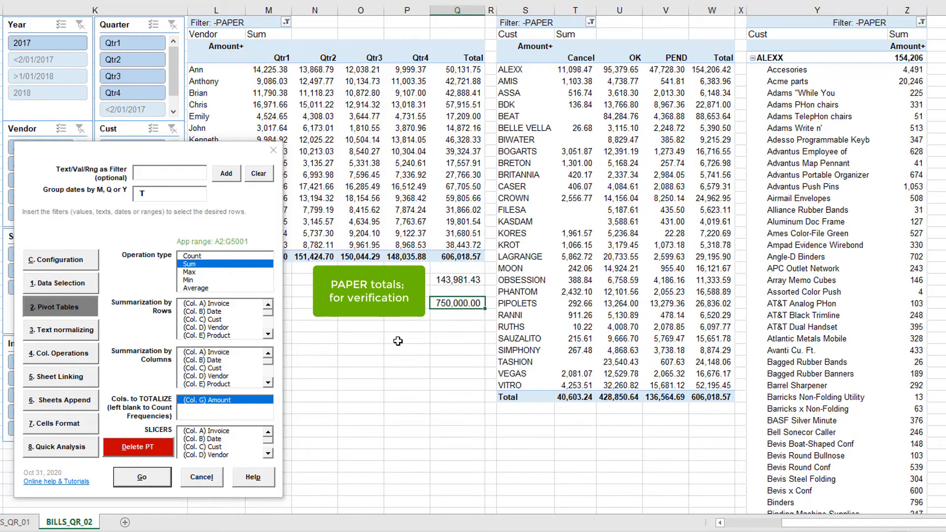